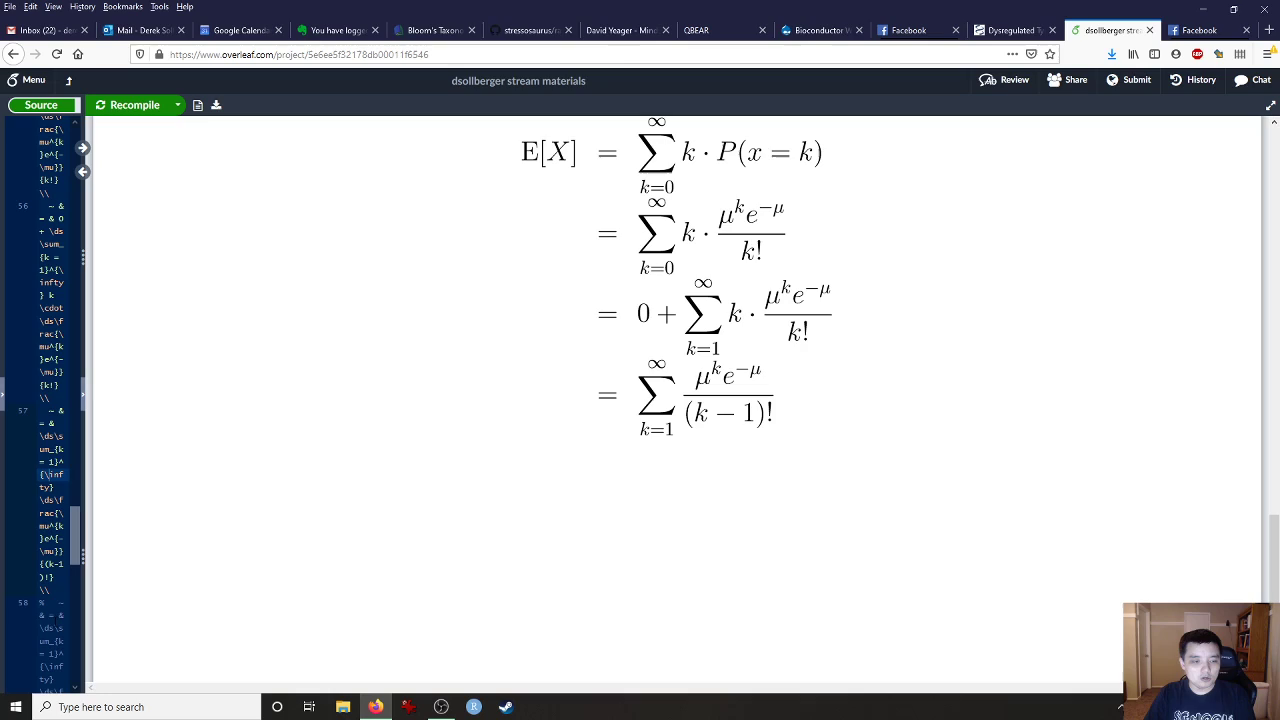
# Uncomment source line 58, the k=1 sum with μμ^{k-1}e^{-μ} over (k-1)!, and recompile the document.
pyautogui.click(54, 615)
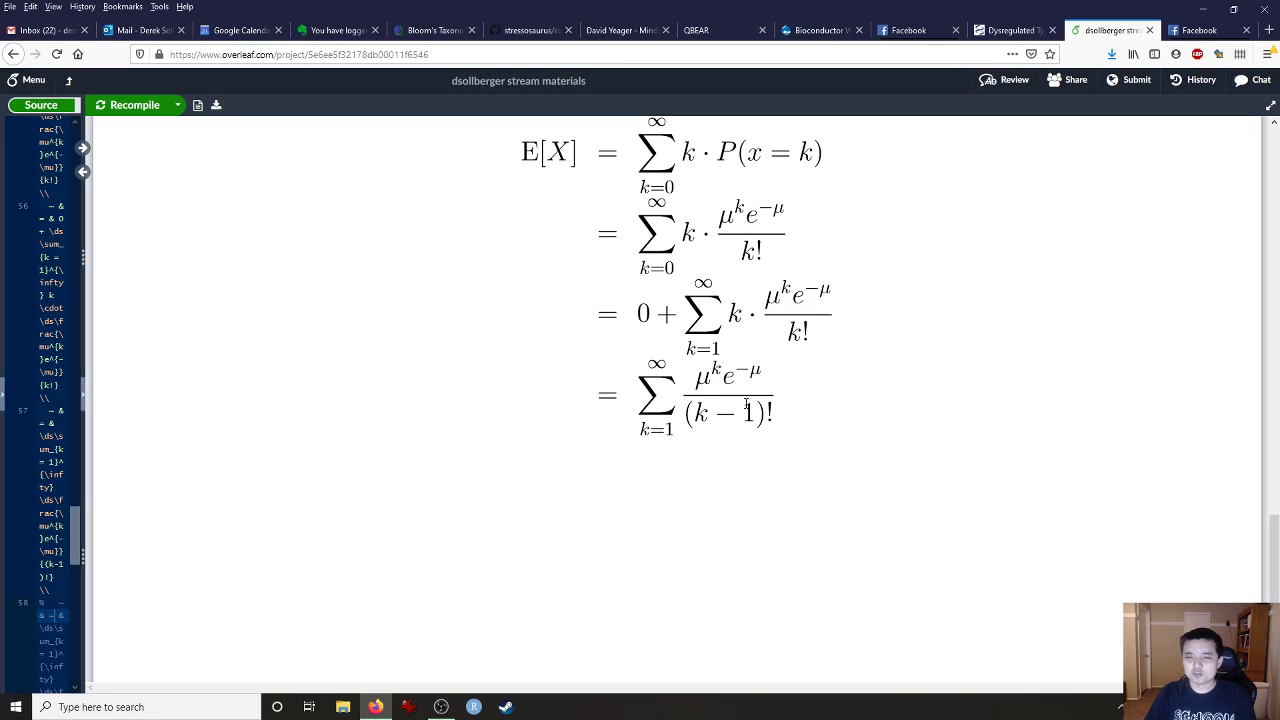
pyautogui.scroll(-4, 42, 500)
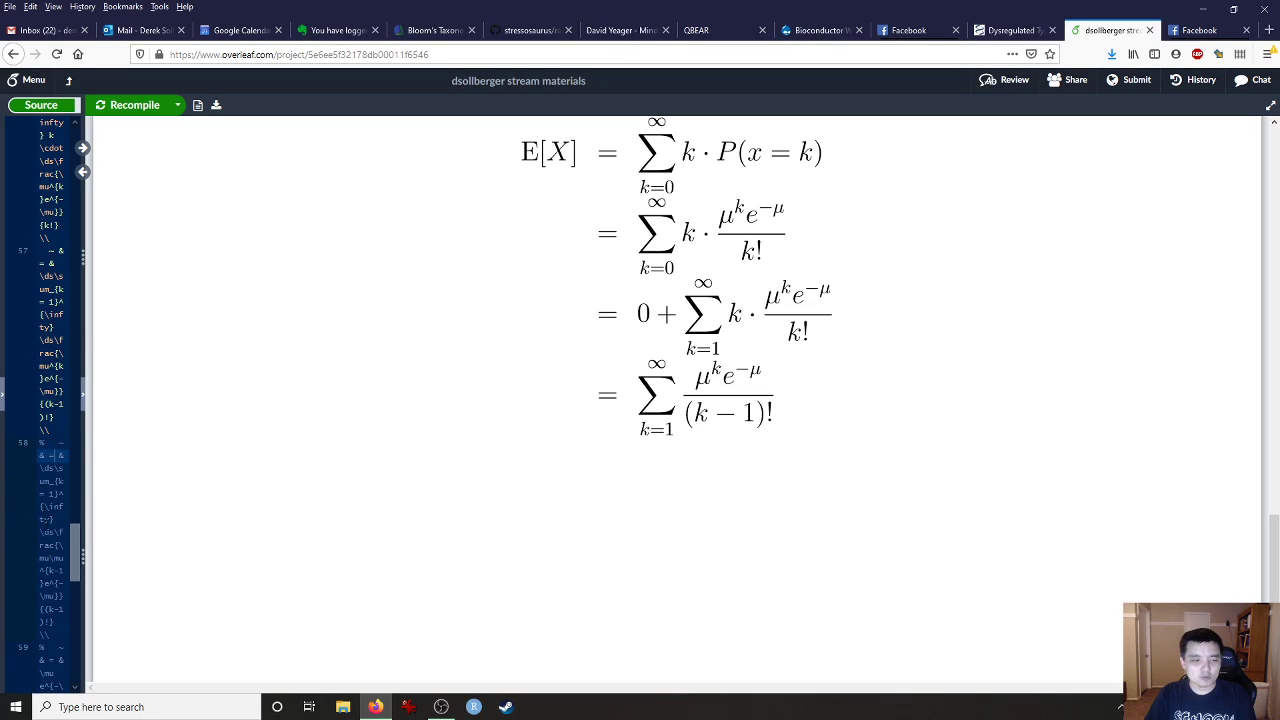
pyautogui.click(44, 519)
pyautogui.hotkey('ctrl', '/')
pyautogui.hotkey('ctrl', 'Return')
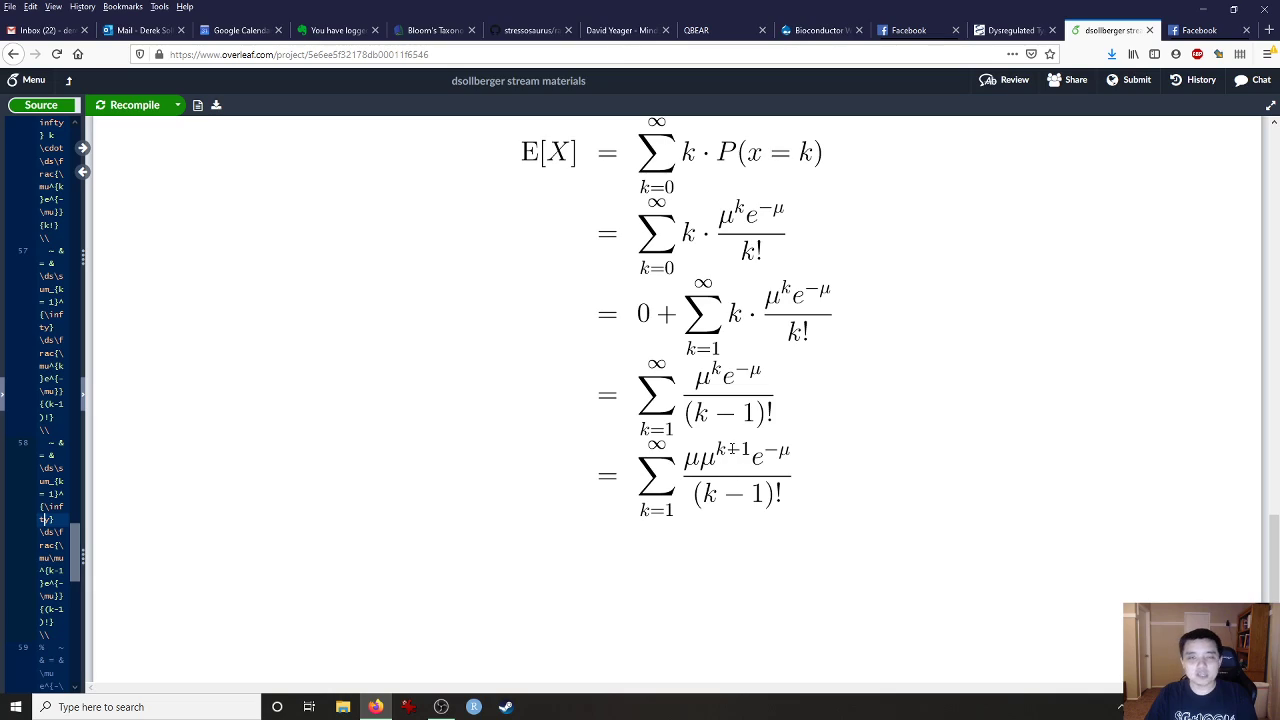
# Highlight the exponent k−1 and the denominator k−1 in the new derivation line of the compiled output, then clear the selection.
pyautogui.moveTo(720, 371); pyautogui.dragTo(721, 376)
pyautogui.click(718, 375)
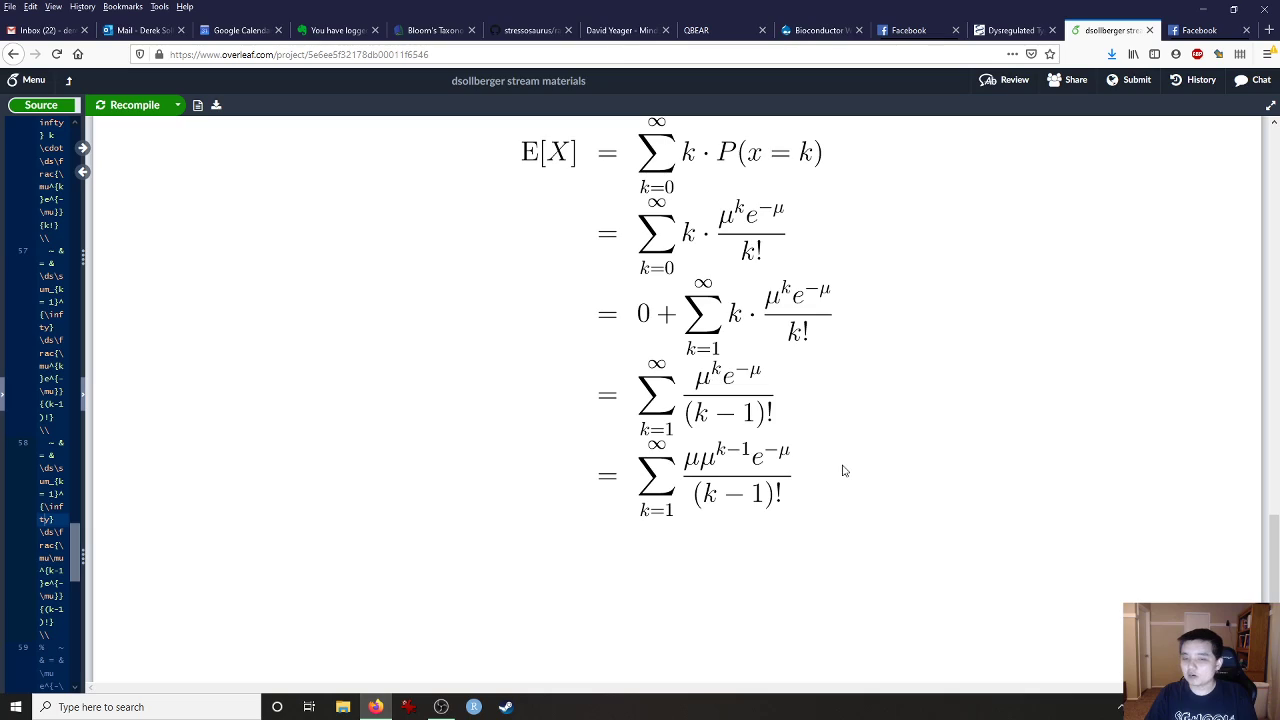
pyautogui.scroll(-1, 846, 470)
pyautogui.moveTo(747, 384); pyautogui.dragTo(719, 385)
pyautogui.moveTo(770, 430); pyautogui.dragTo(709, 430)
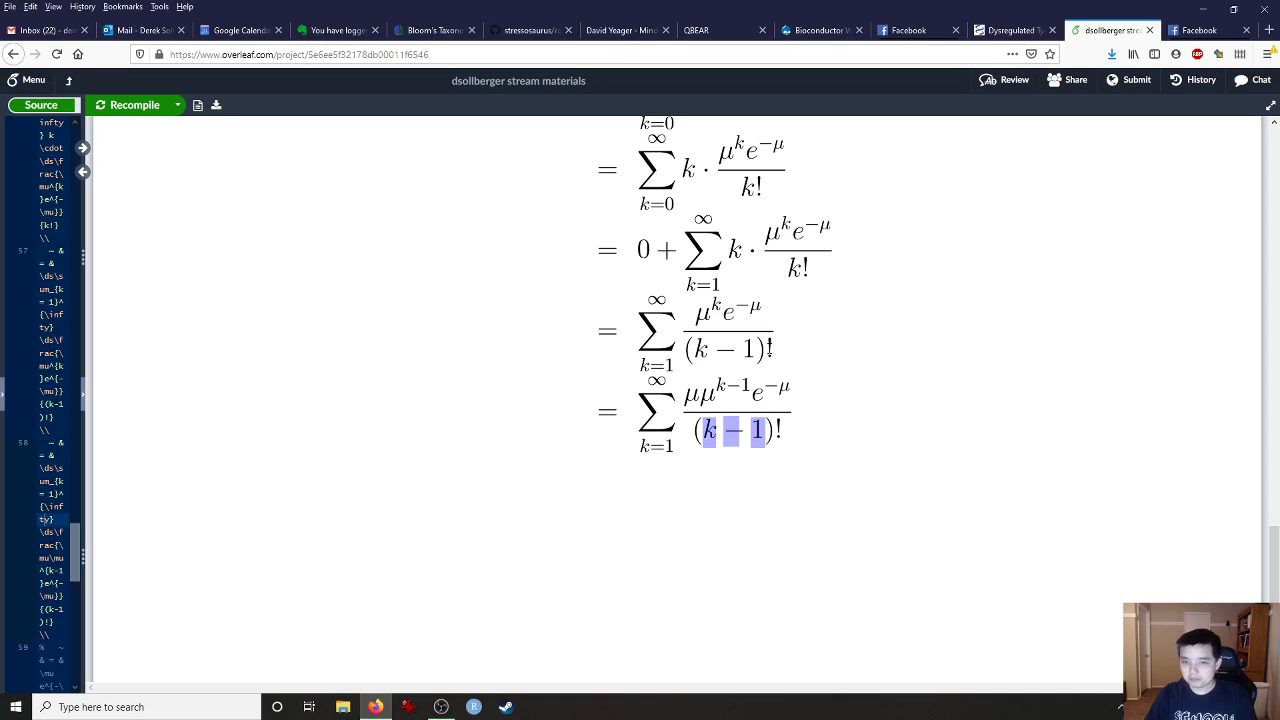
pyautogui.click(466, 567)
# Uncomment source line 59, which factors μe^{-μ} out of the sum, and recompile the document.
pyautogui.scroll(-3, 75, 582)
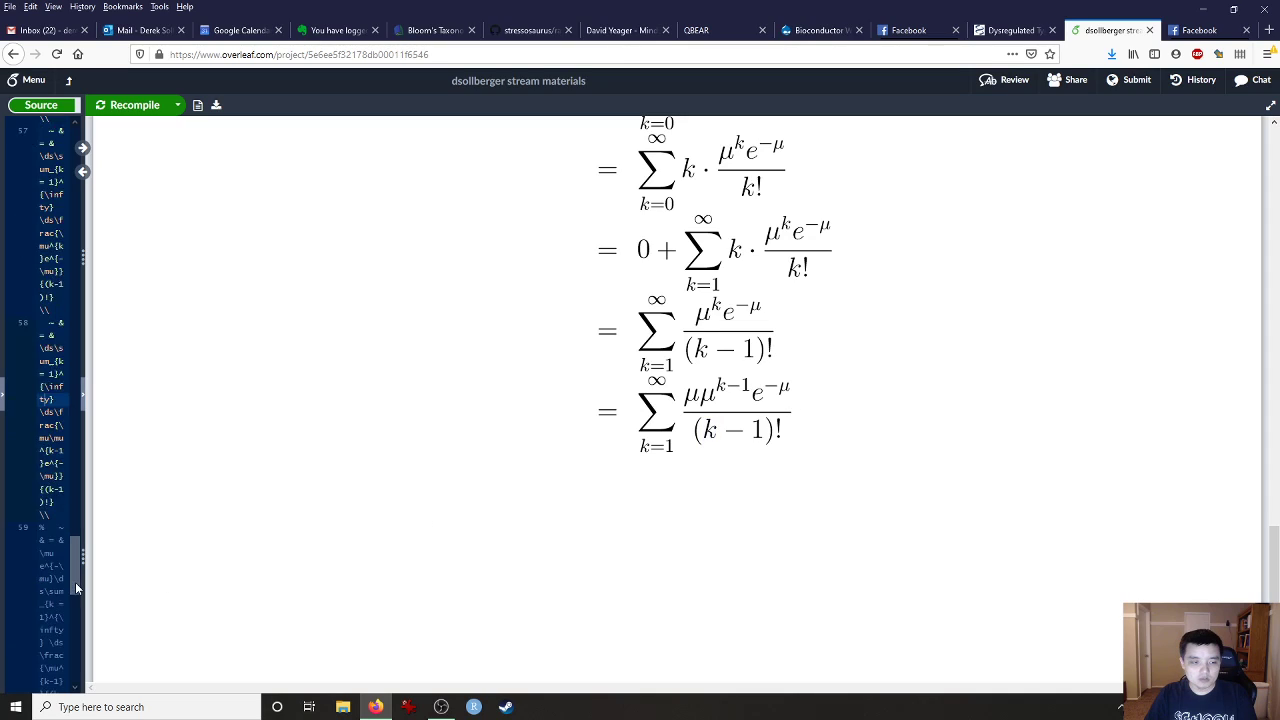
pyautogui.click(58, 550)
pyautogui.hotkey('ctrl', '/')
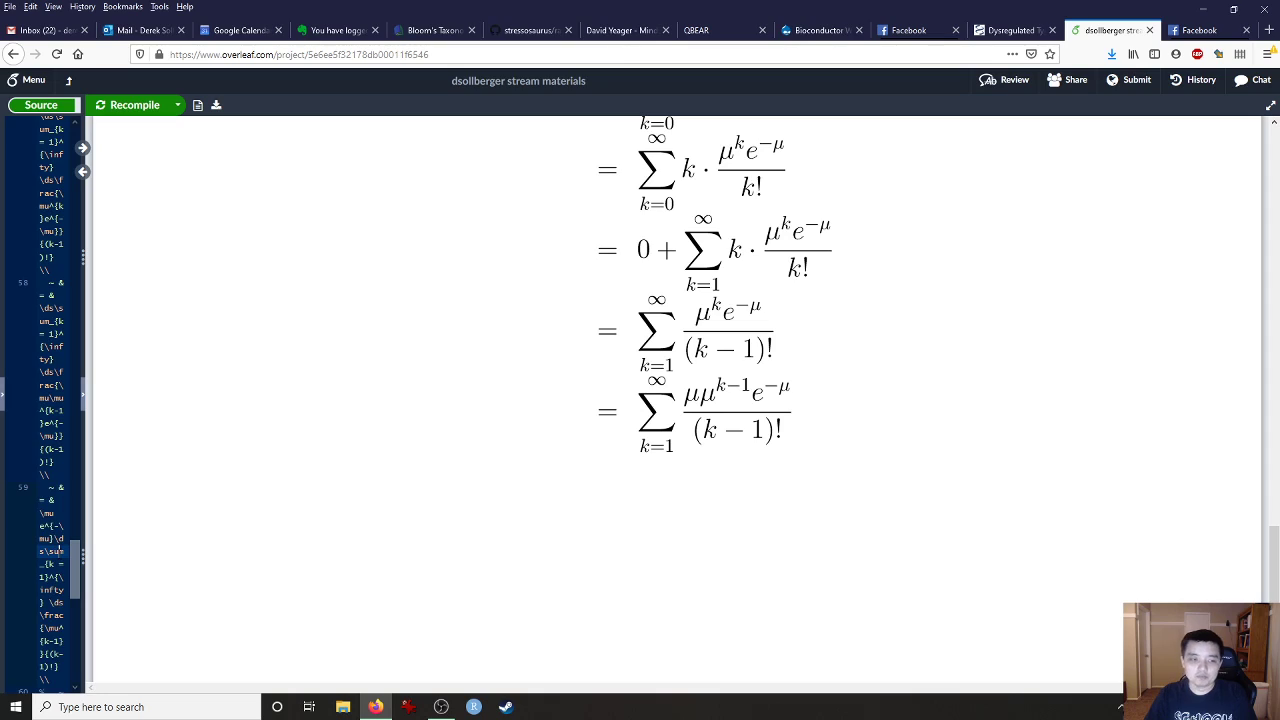
pyautogui.hotkey('ctrl', 's')
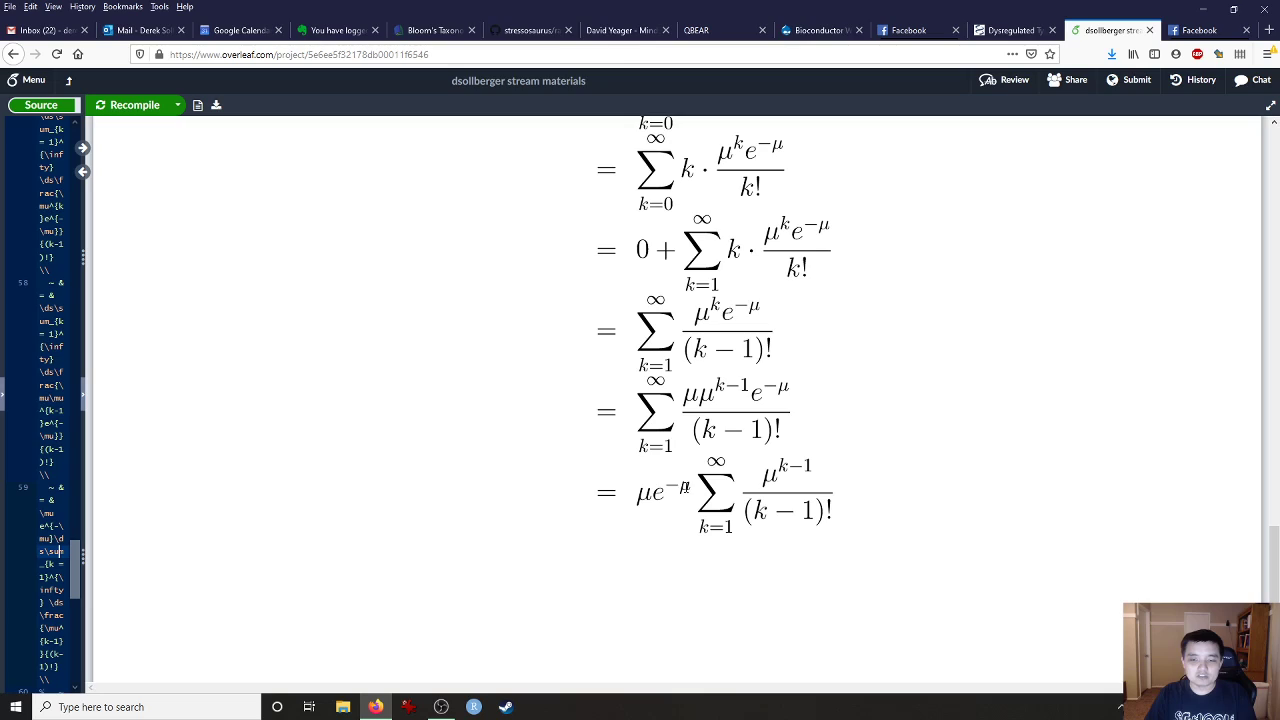
# Highlight the factored-out μe^{-μ} and the −1 in the denominator of the last compiled derivation line.
pyautogui.moveTo(636, 492); pyautogui.dragTo(686, 523)
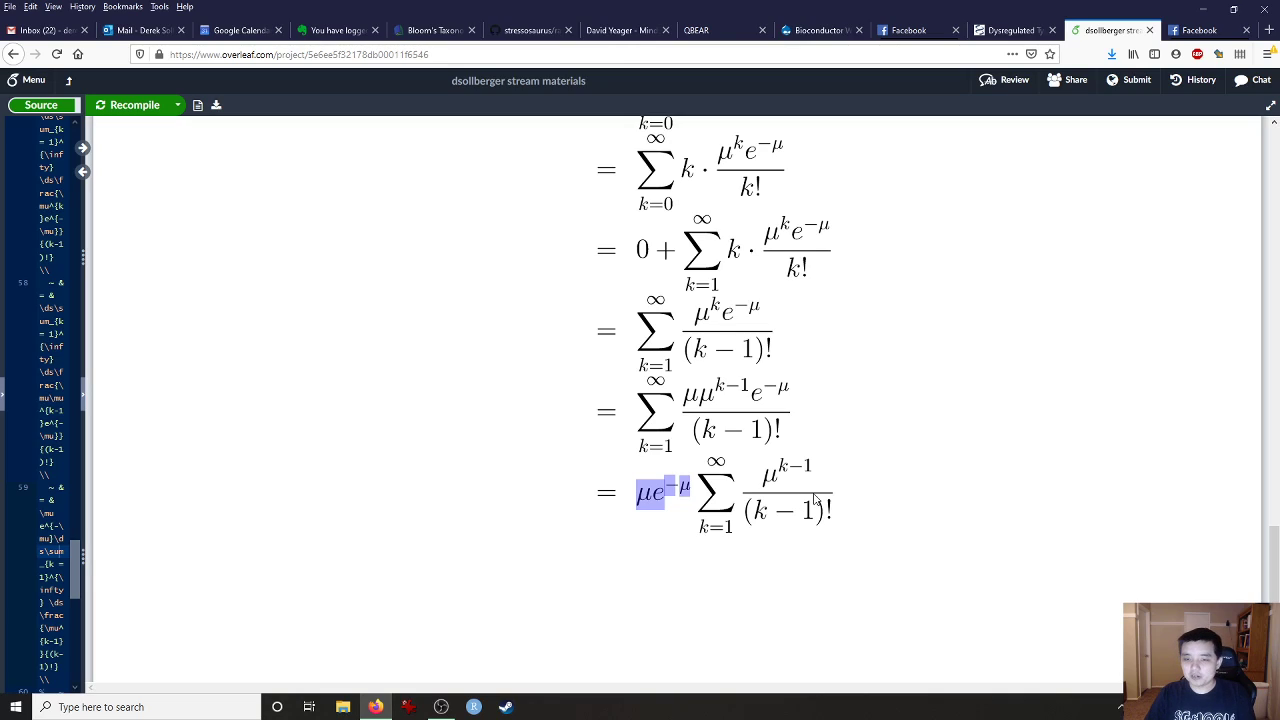
pyautogui.click(658, 484)
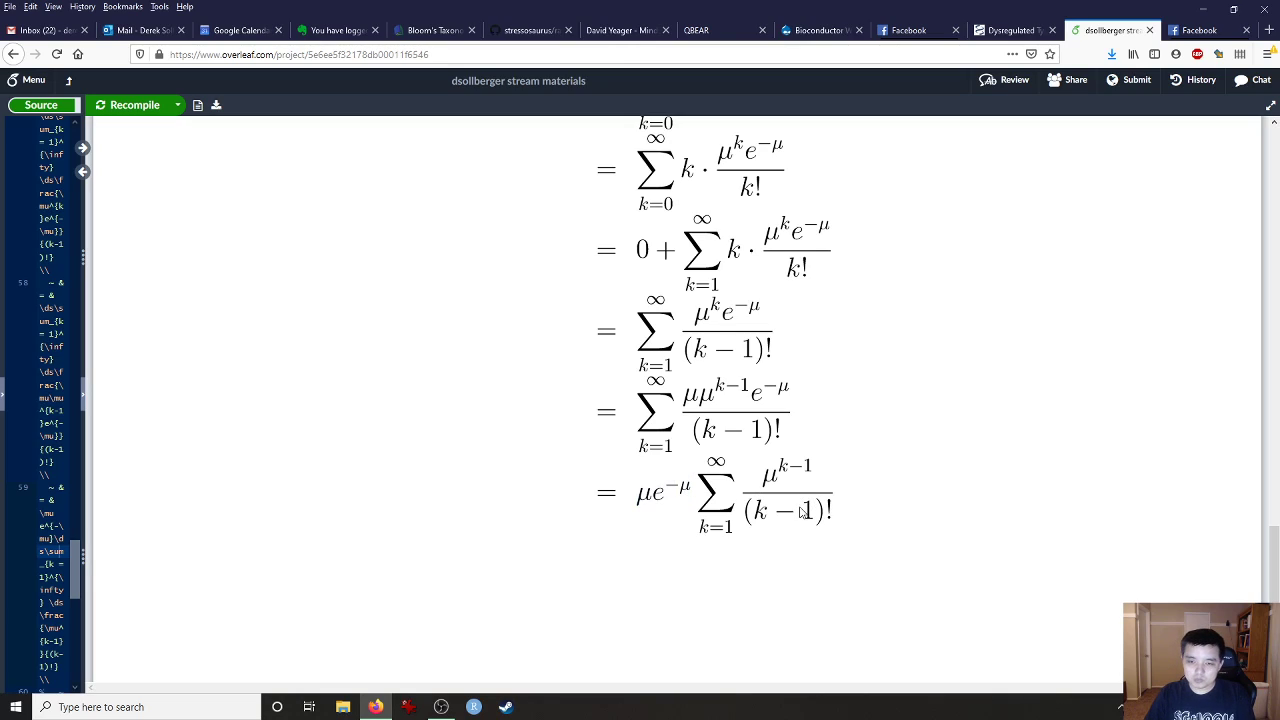
pyautogui.moveTo(814, 510); pyautogui.dragTo(760, 510)
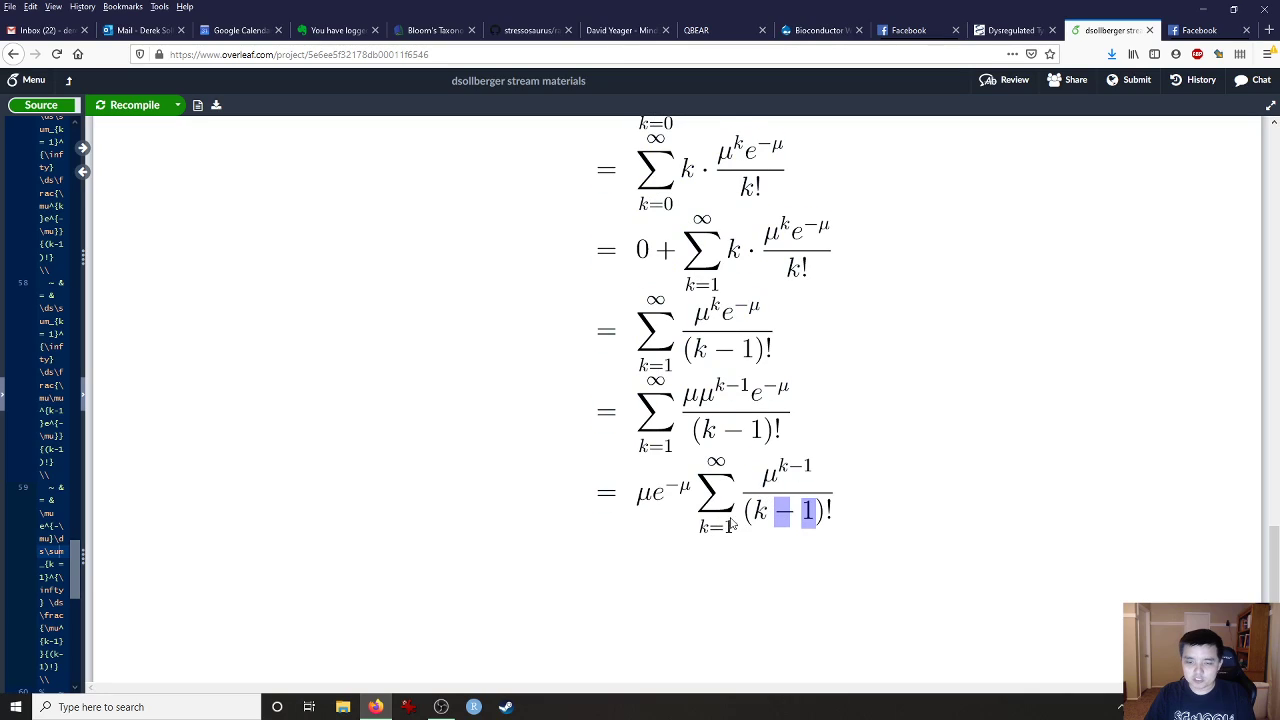
pyautogui.doubleClick(840, 516)
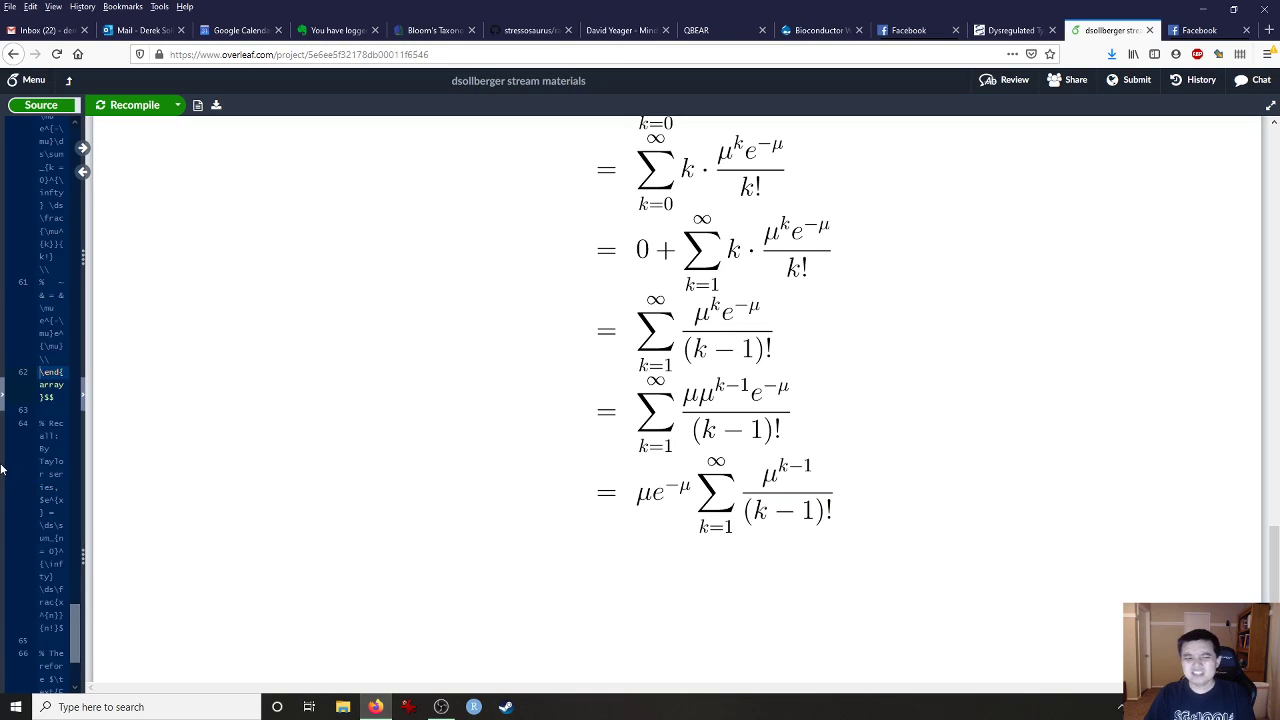
# Uncomment source line 60, the re-indexed sum from k=0 of μ^k over k!, and recompile the document.
pyautogui.scroll(-3, 32, 471)
pyautogui.scroll(-1, 42, 400)
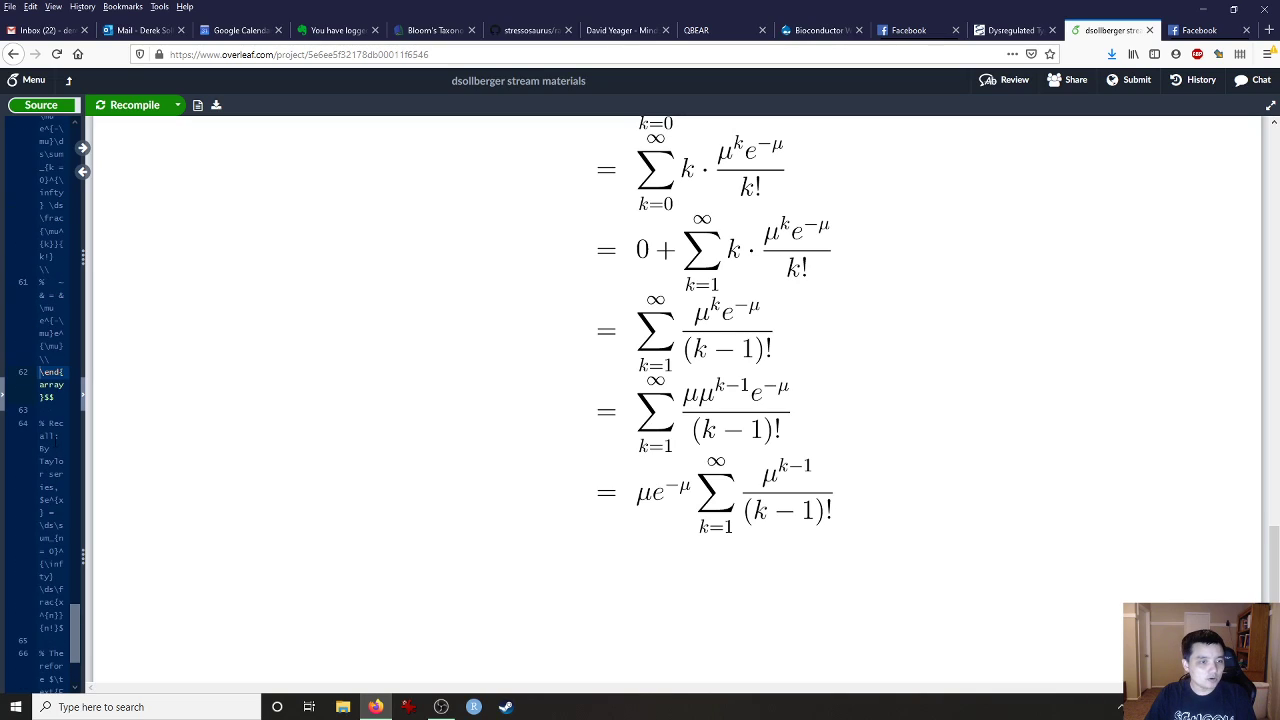
pyautogui.scroll(8, 45, 400)
pyautogui.click(58, 341)
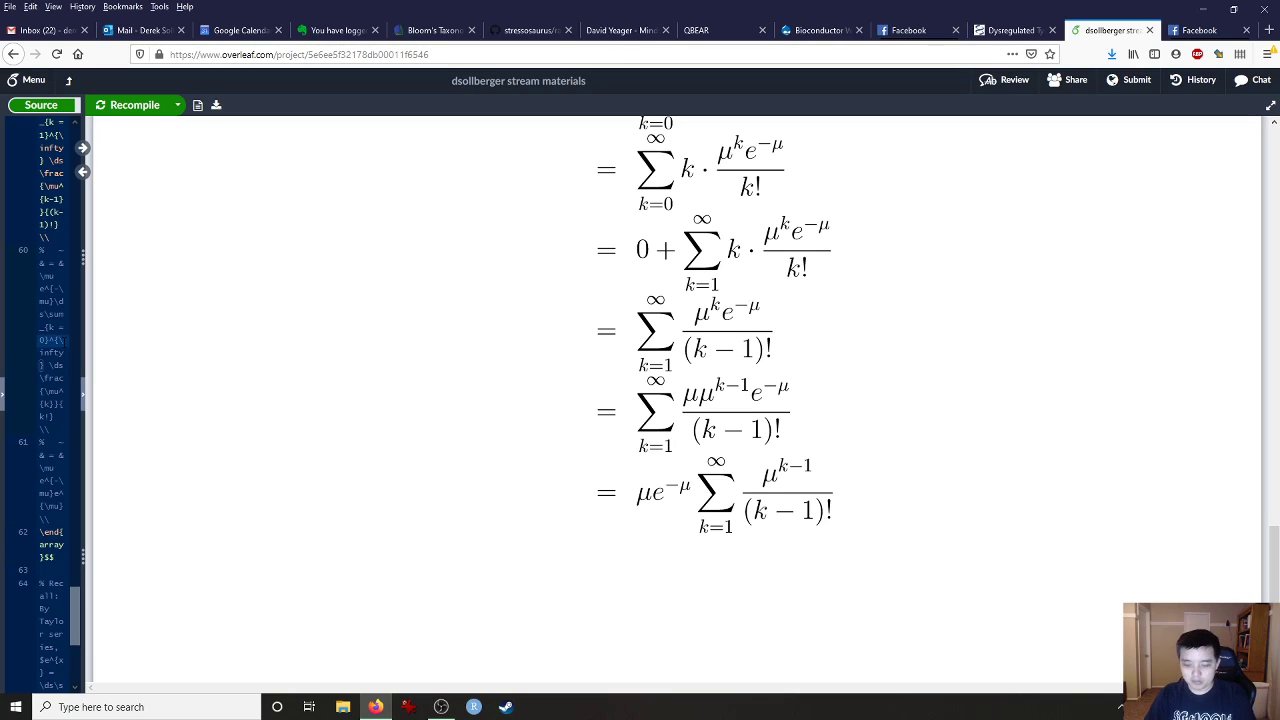
pyautogui.hotkey('ctrl', '/')
pyautogui.hotkey('ctrl', 's')
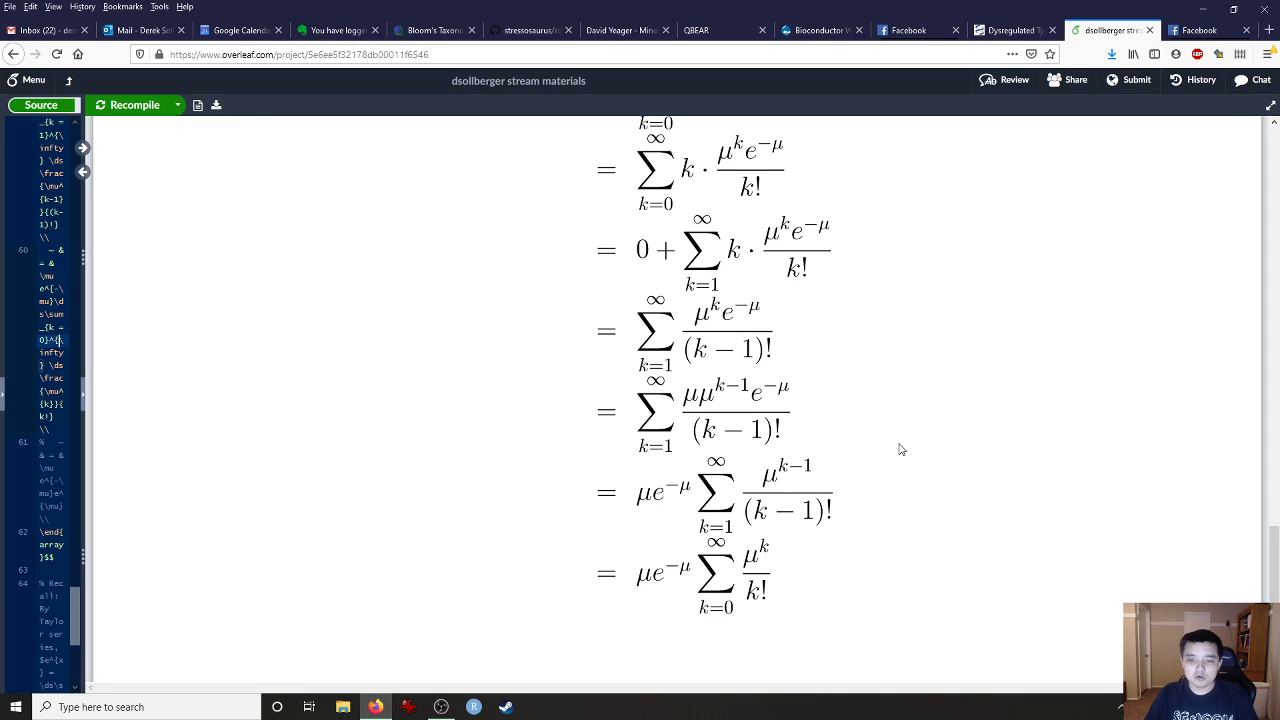
# Highlight the μ^{k-1} over (k-1)! fraction in the compiled output to compare it with the re-indexed sum.
pyautogui.scroll(-2, 897, 449)
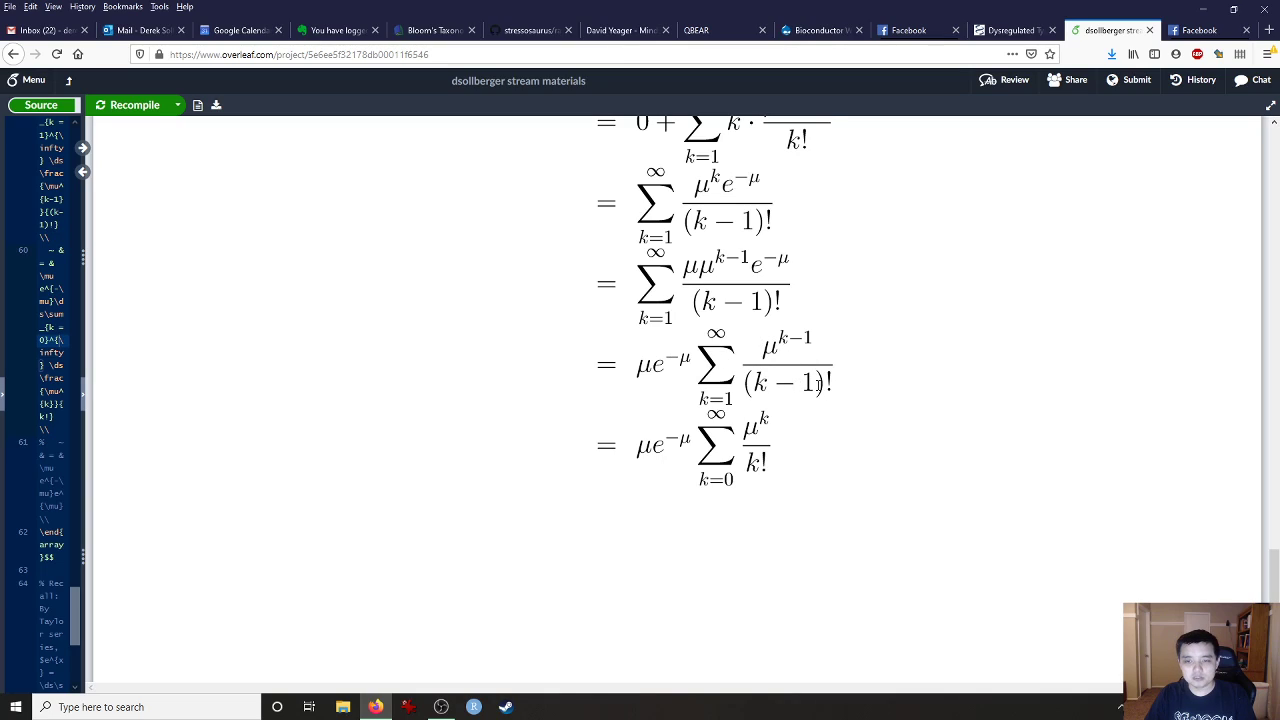
pyautogui.moveTo(763, 353); pyautogui.dragTo(815, 374)
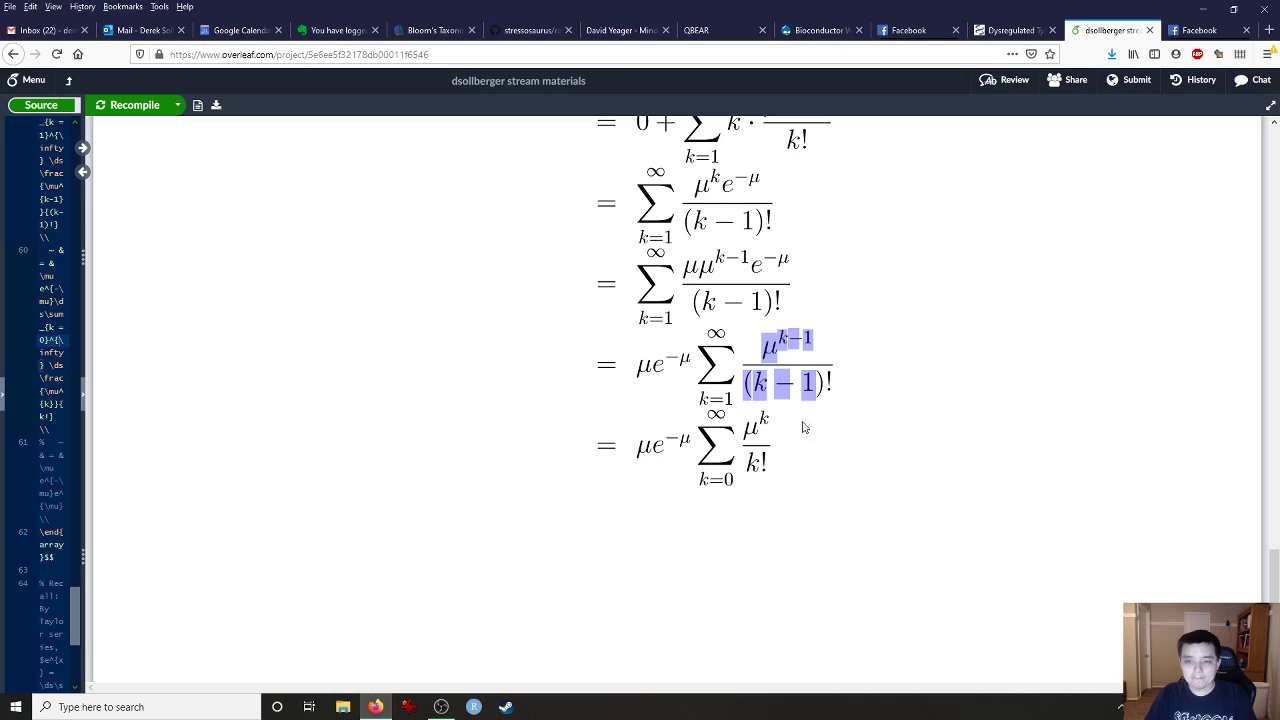
pyautogui.click(748, 437)
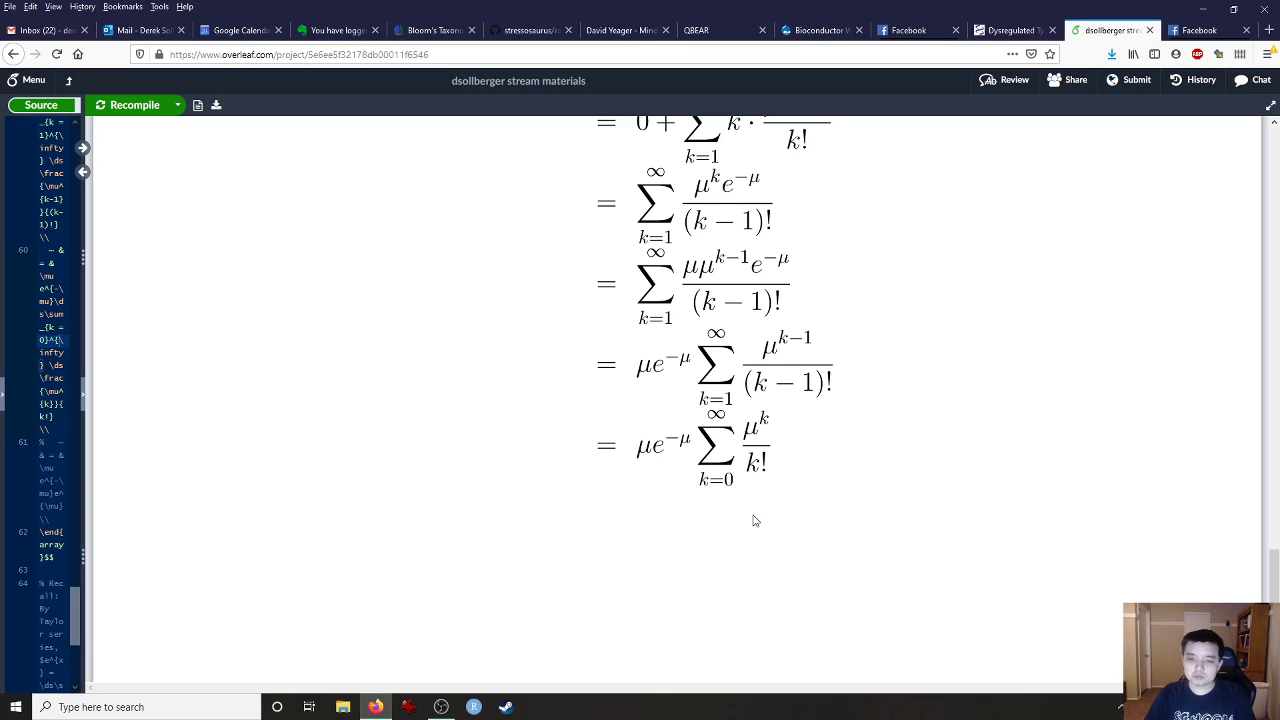
# Close the two open Facebook pages in the browser.
pyautogui.click(955, 30)
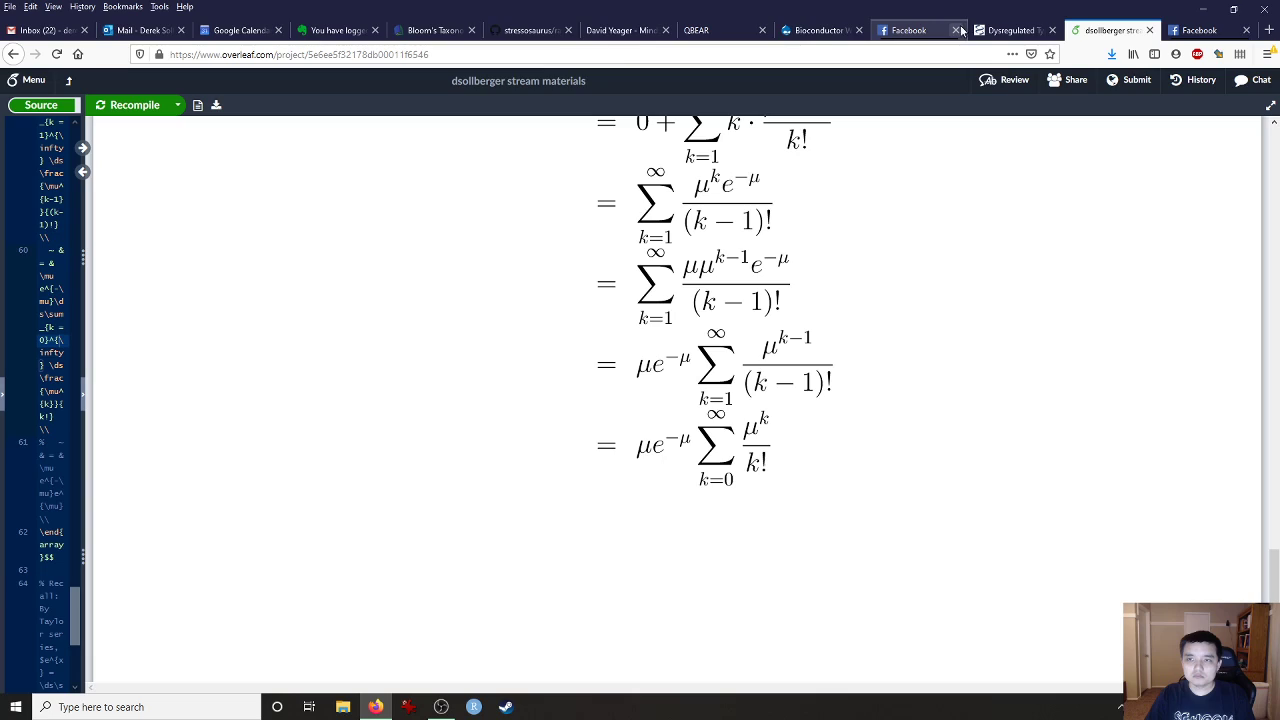
pyautogui.click(1246, 30)
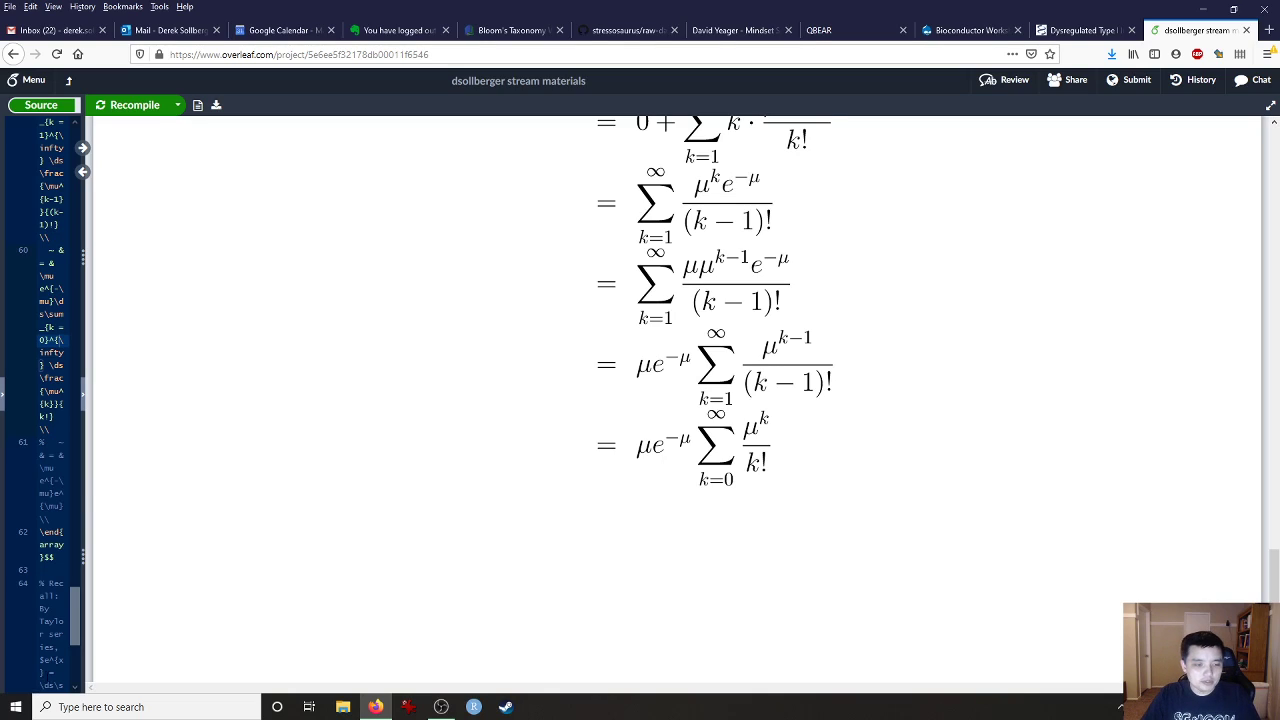
# Uncomment the Taylor series recall on source line 64, recompile, and highlight the matching k=0 sum in the derivation.
pyautogui.click(46, 648)
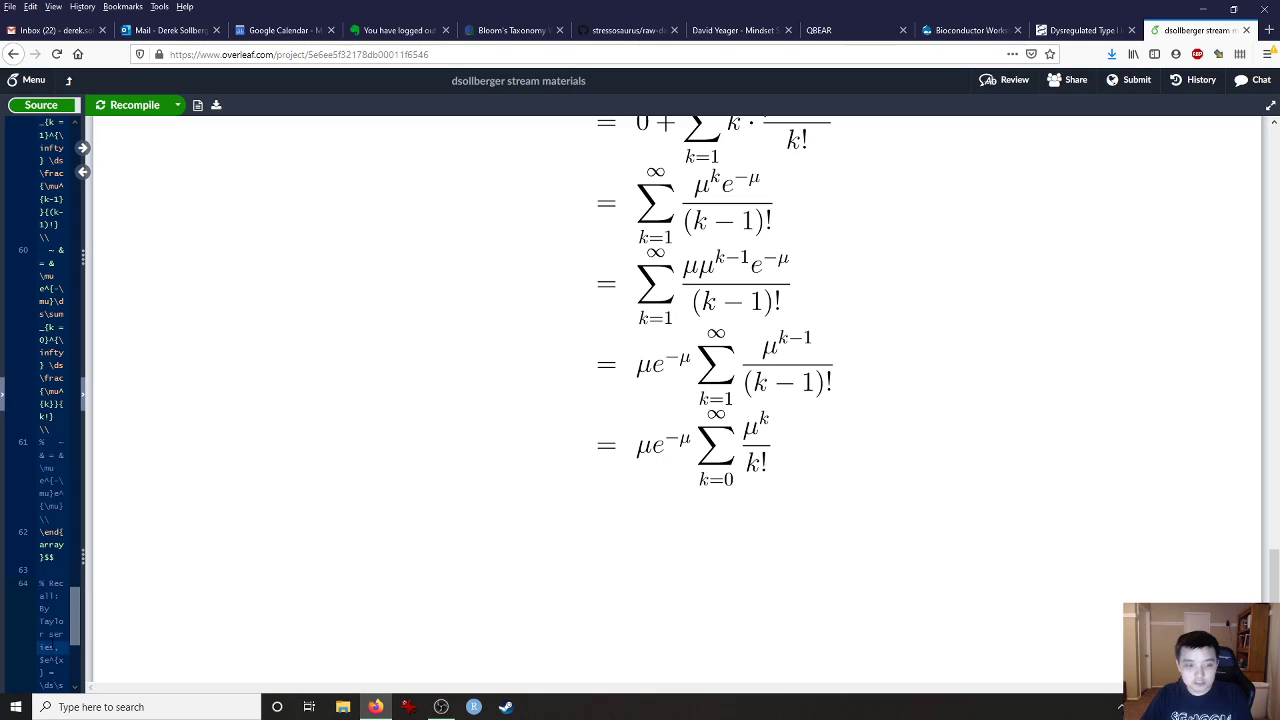
pyautogui.hotkey('ctrl', '/')
pyautogui.hotkey('ctrl', 's')
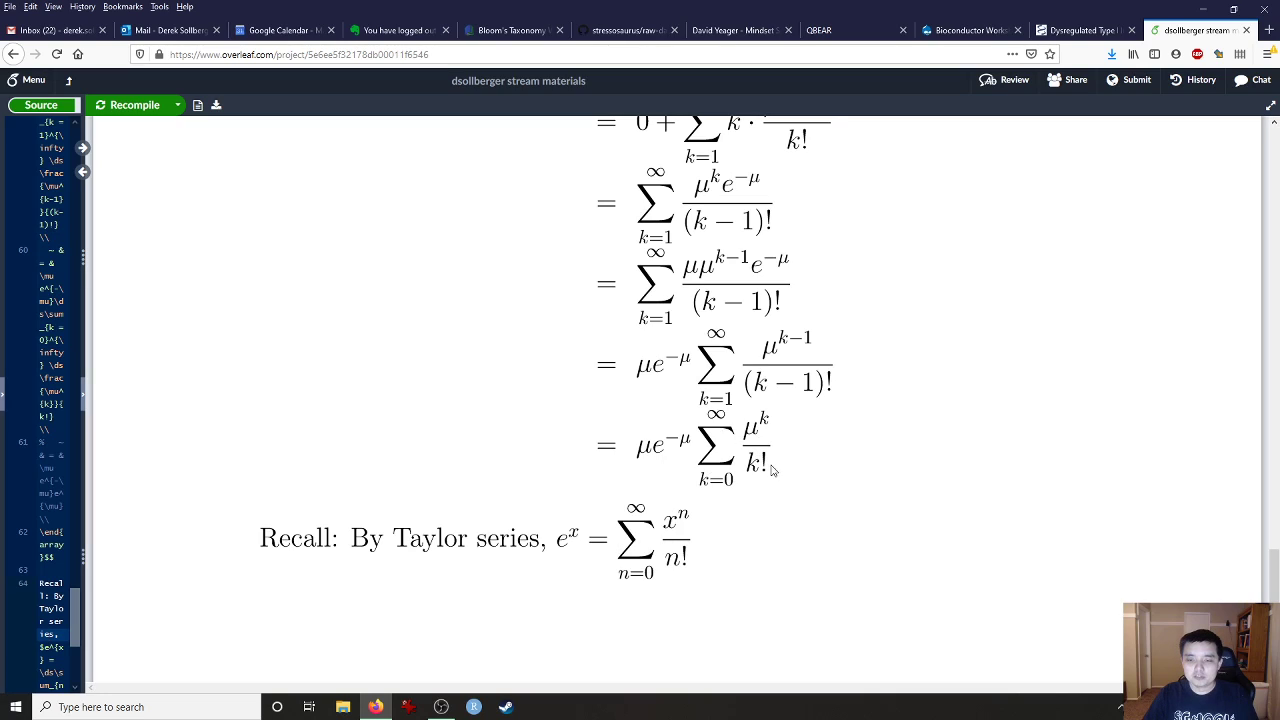
pyautogui.moveTo(760, 457); pyautogui.dragTo(836, 464)
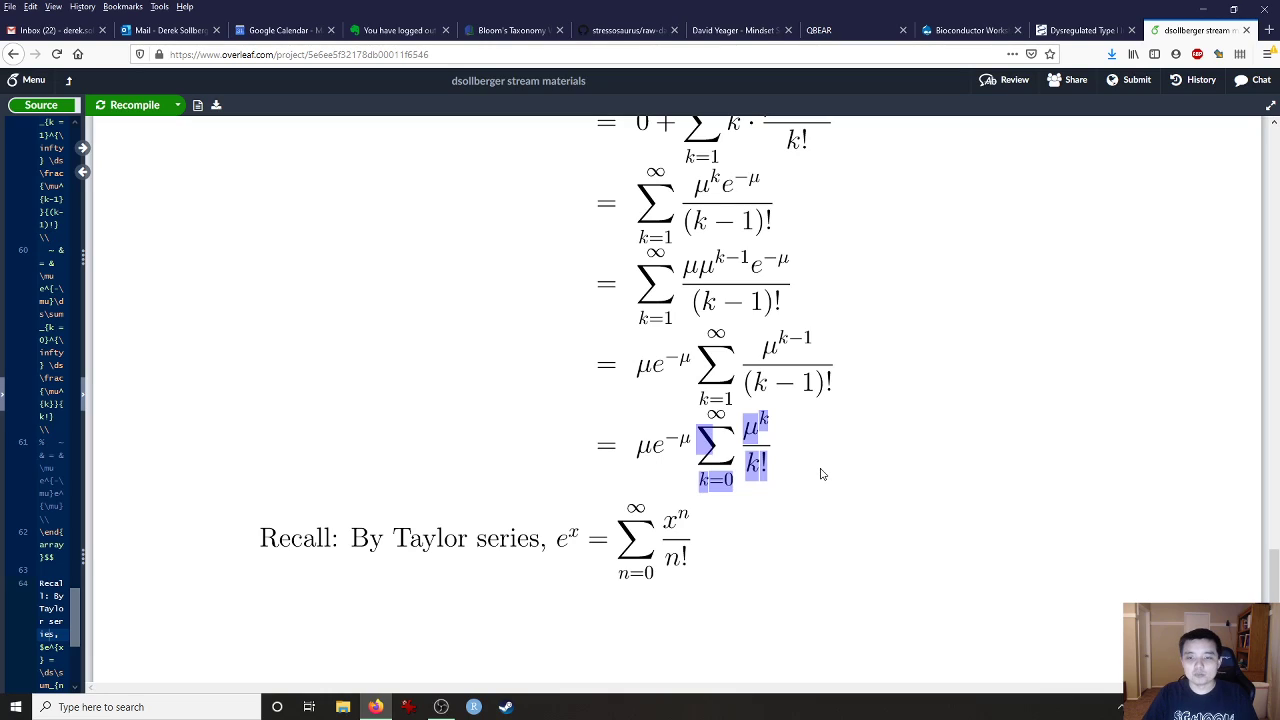
pyautogui.click(766, 427)
# Comment out the Taylor series recall on line 64, uncomment line 61 with μe^{-μ}e^{μ}, and recompile the document.
pyautogui.click(40, 609)
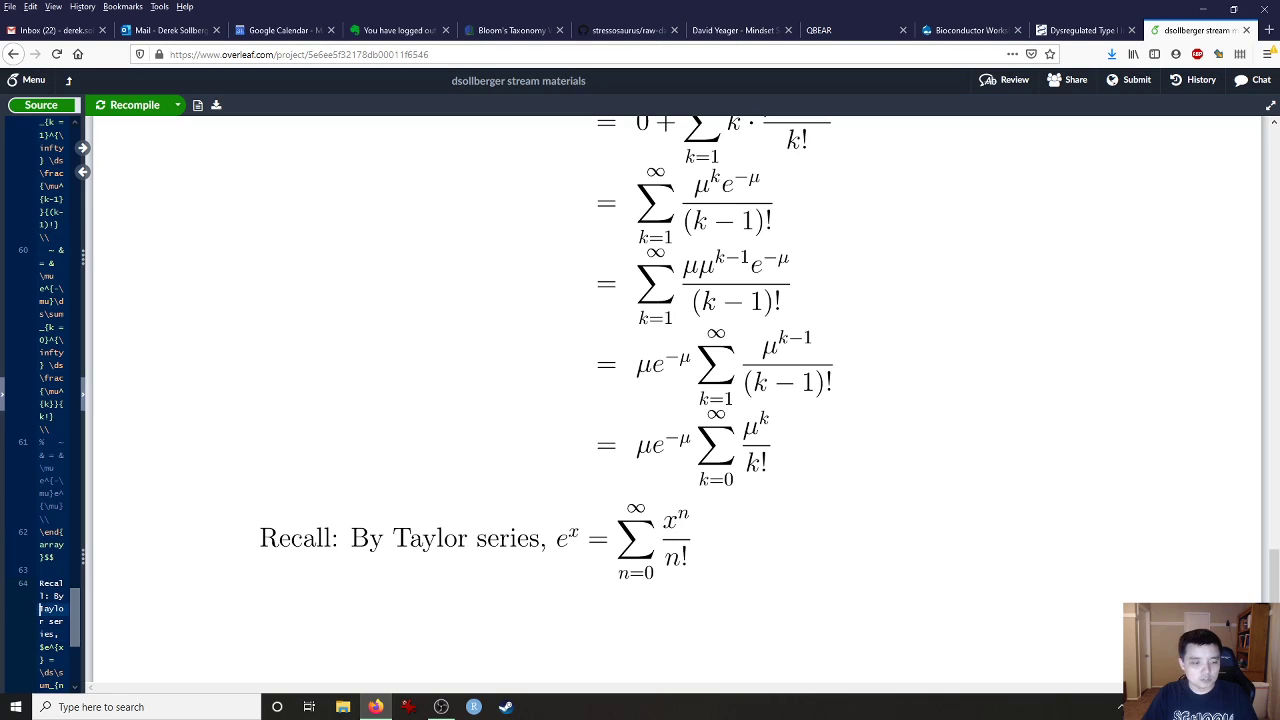
pyautogui.hotkey('ctrl', '/')
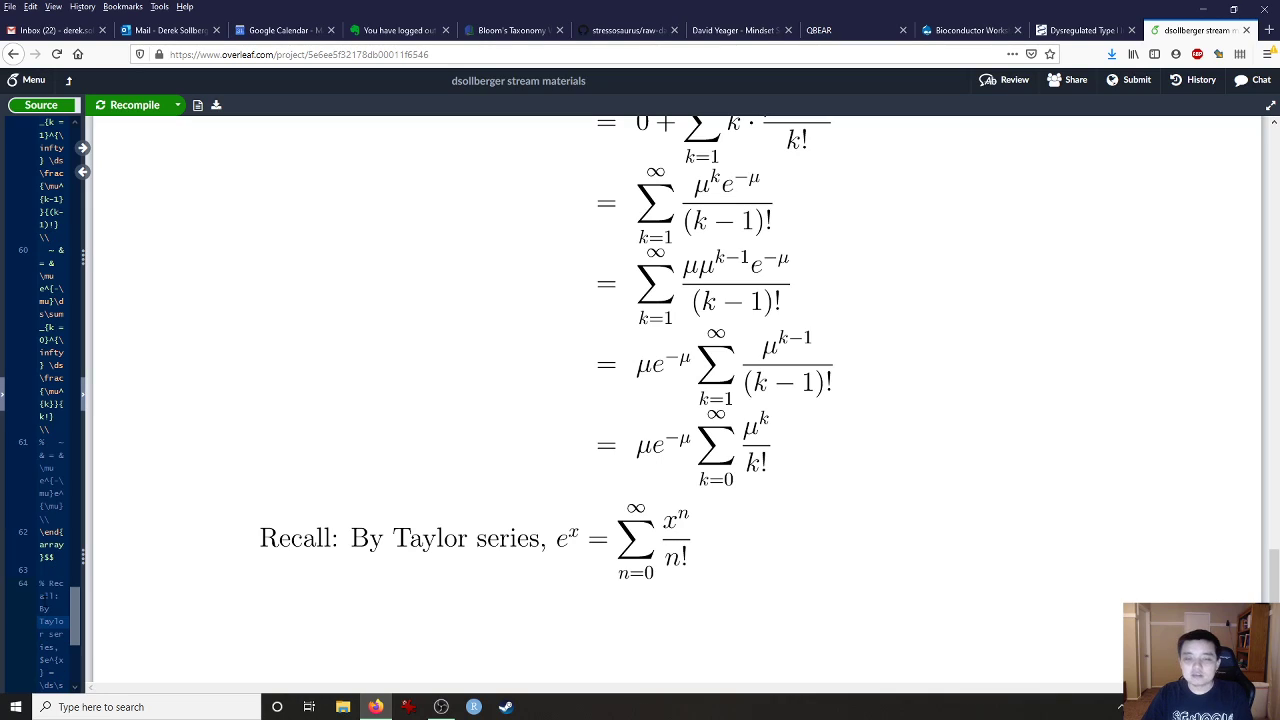
pyautogui.click(62, 455)
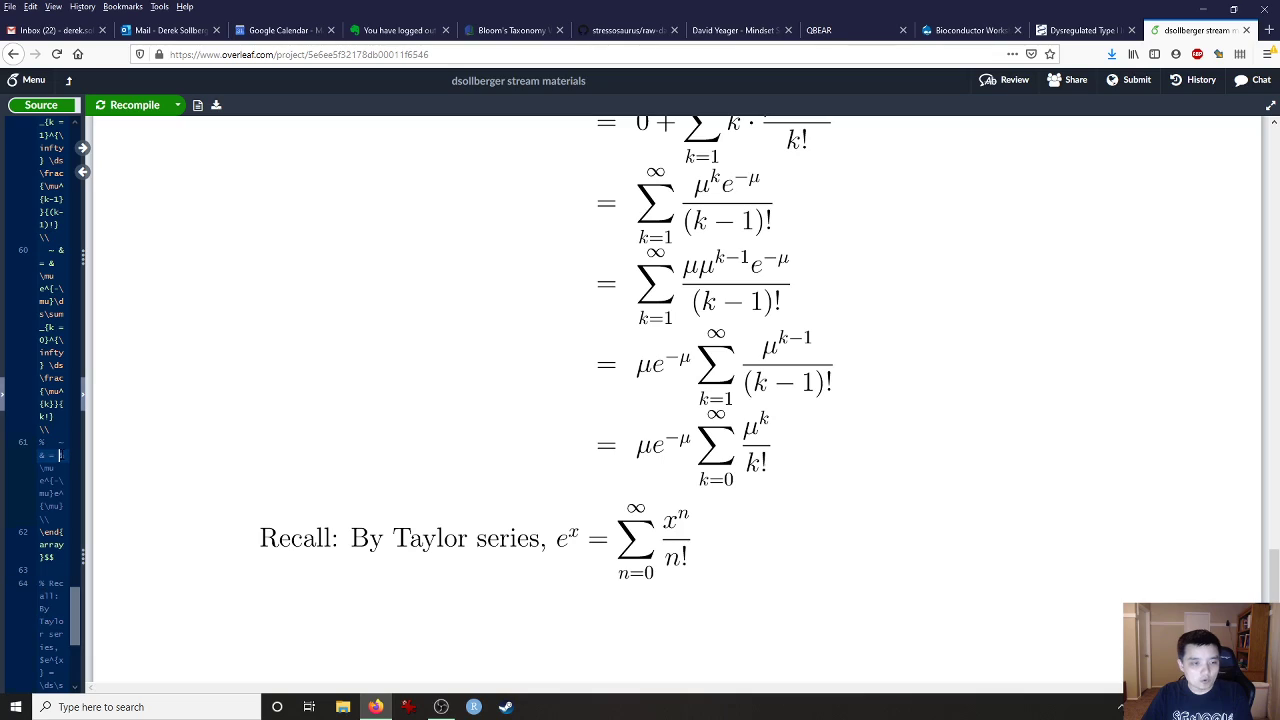
pyautogui.hotkey('ctrl', '/')
pyautogui.hotkey('ctrl', 's')
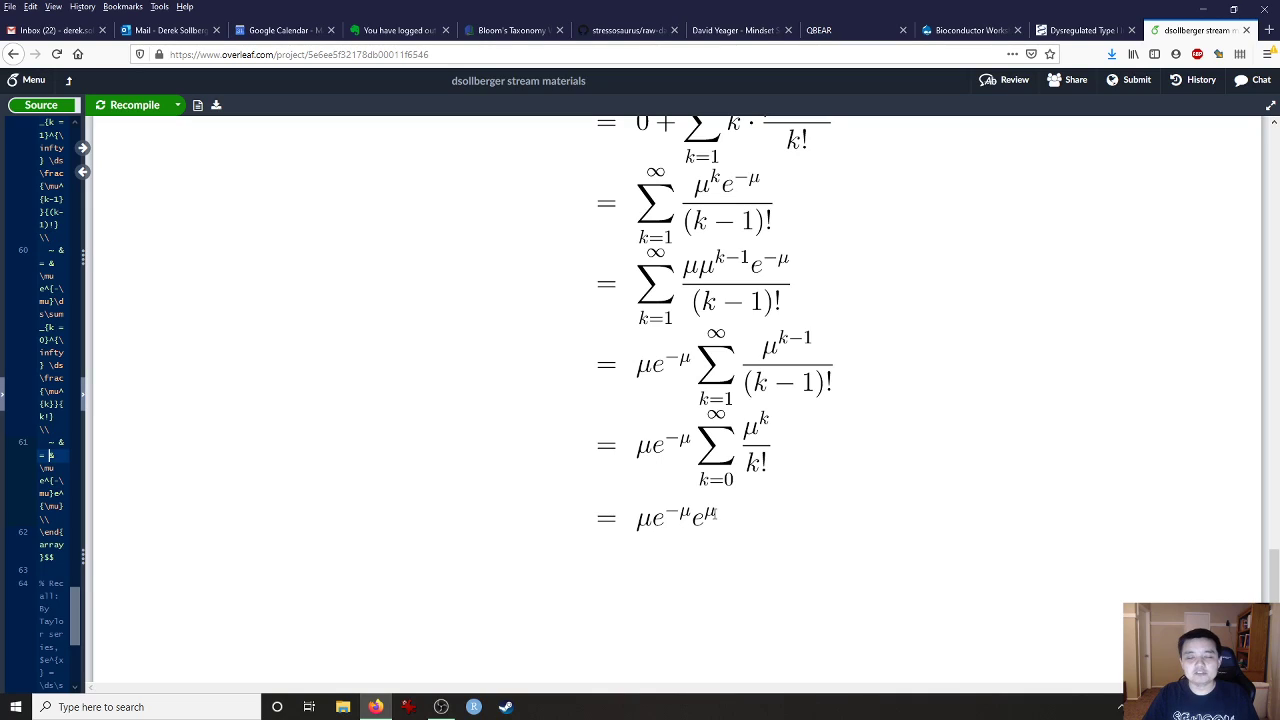
# Uncomment the concluding sentence on source line 66 stating E[X] = μ for a Pois(μ) distribution, and recompile the document.
pyautogui.scroll(-3, 45, 400)
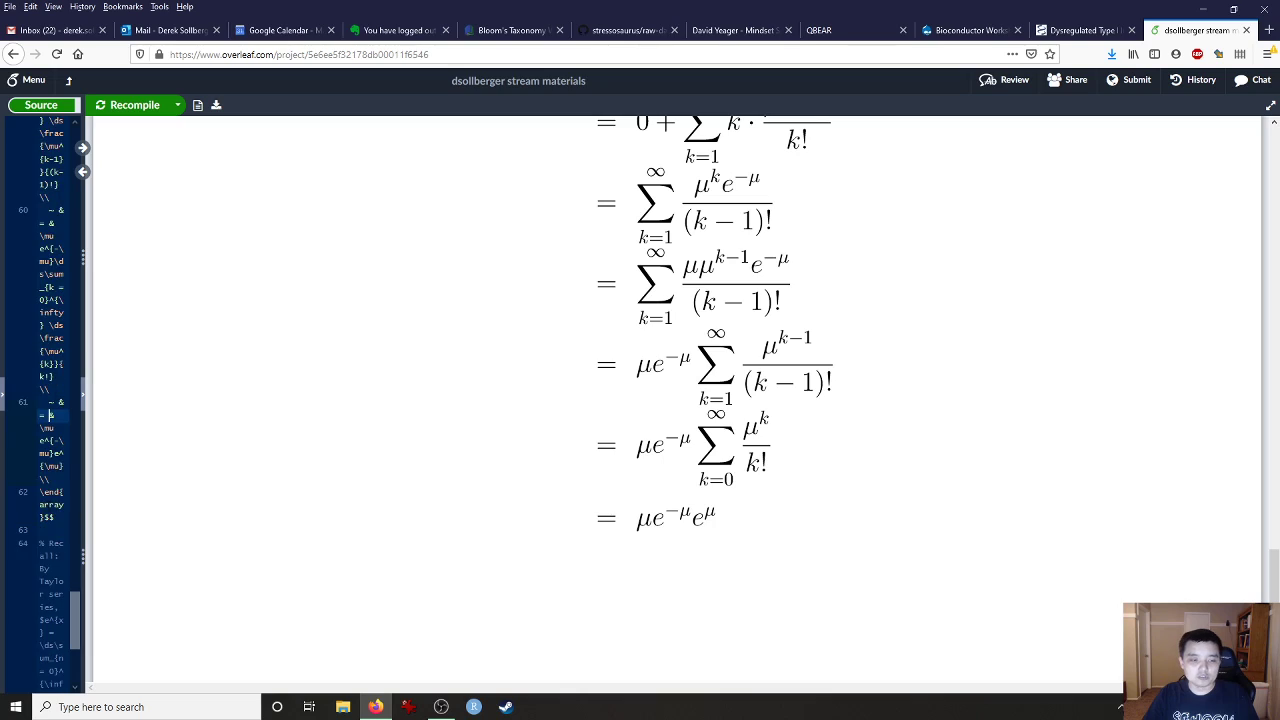
pyautogui.scroll(-2, 50, 215)
pyautogui.click(44, 582)
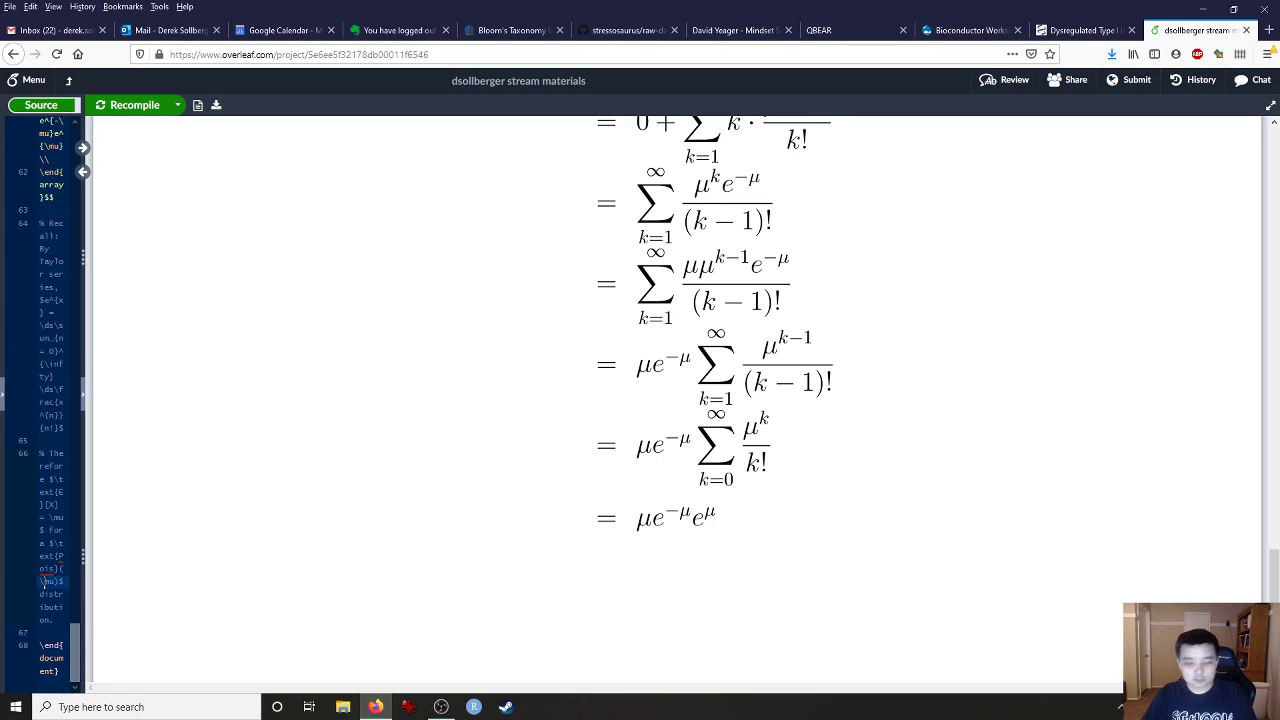
pyautogui.hotkey('ctrl', '/')
pyautogui.hotkey('ctrl', 's')
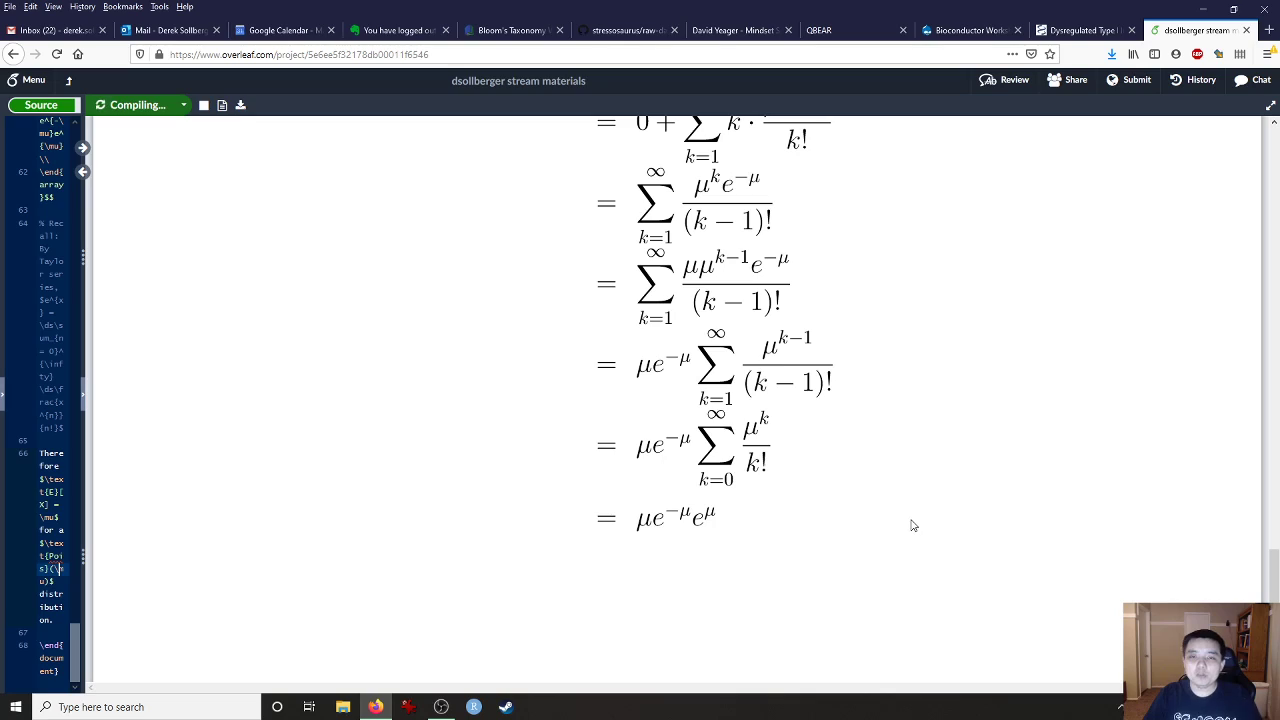